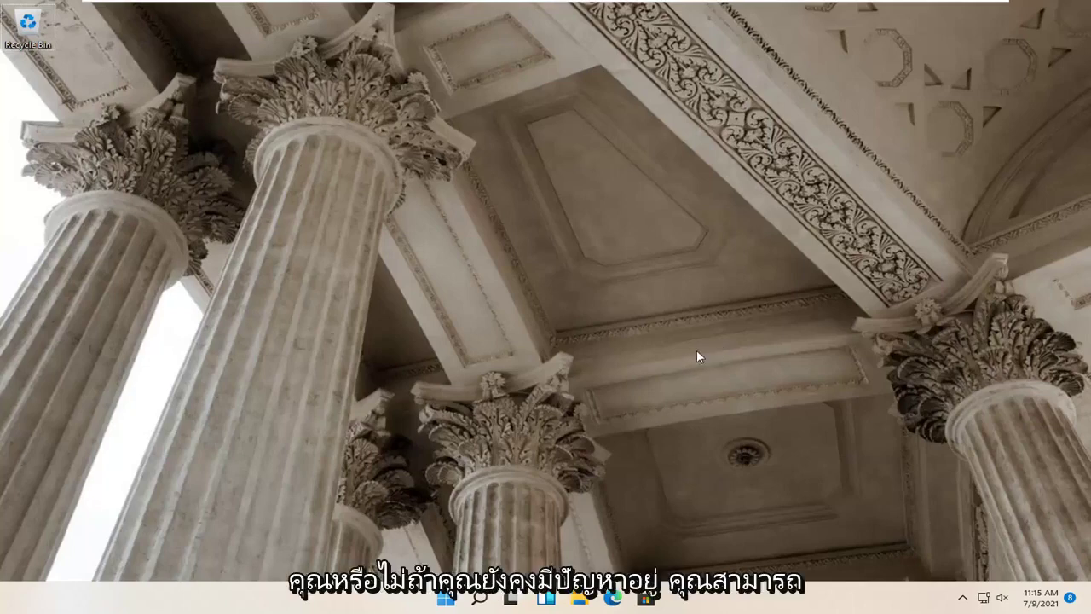
- Open Settings from the Win+X menu and start the Bluetooth troubleshooter under System > Troubleshoot > Other troubleshooters
{"action": "right_click", "coordinate": [445, 599]}
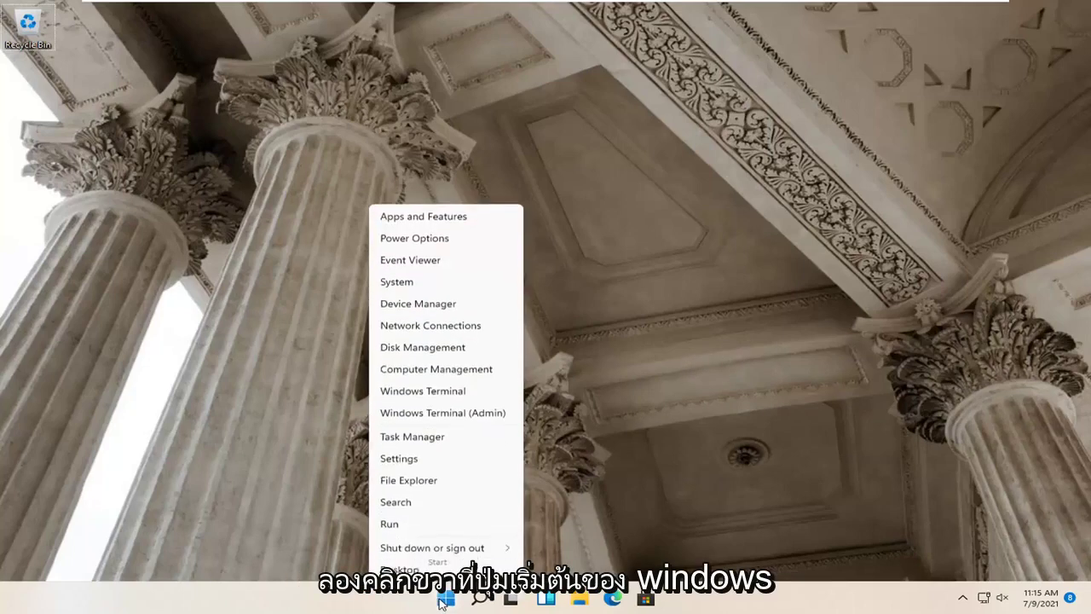
{"action": "left_click", "coordinate": [401, 456]}
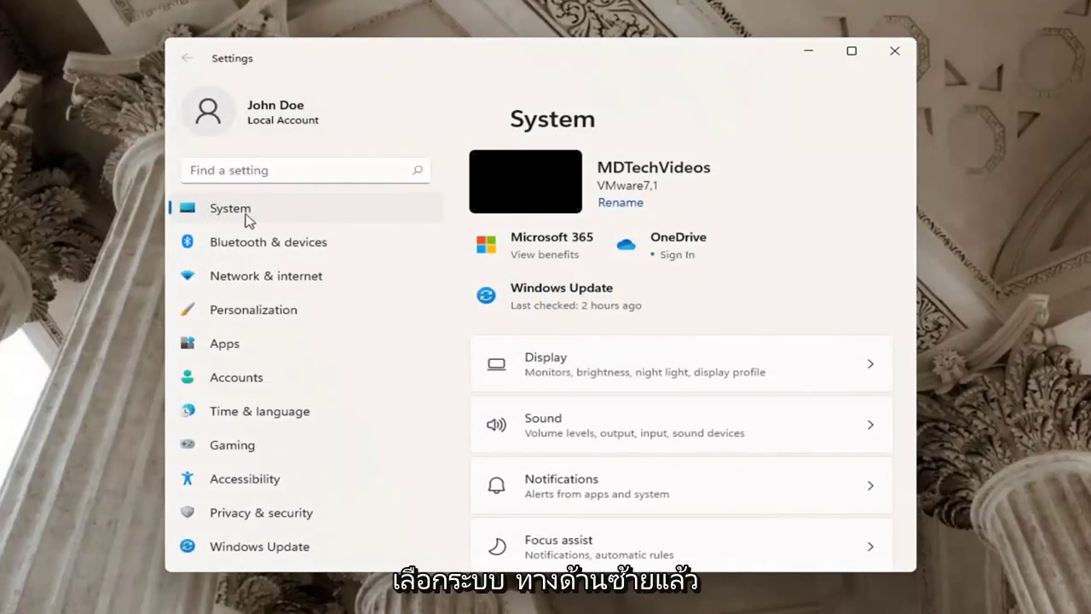
{"action": "scroll", "coordinate": [577, 409], "scroll_direction": "down", "scroll_amount": 5}
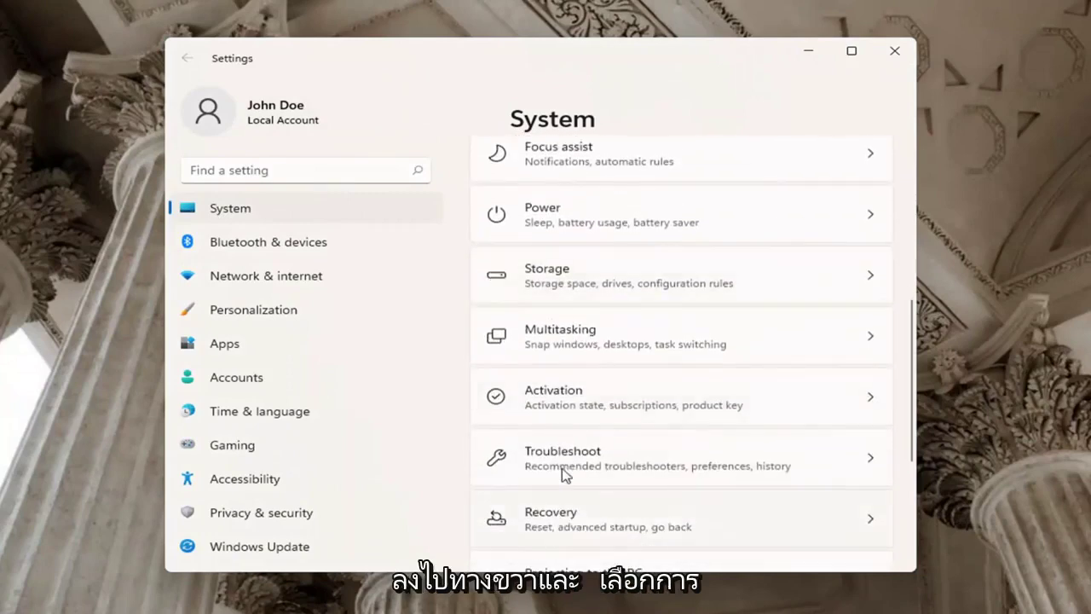
{"action": "left_click", "coordinate": [563, 460]}
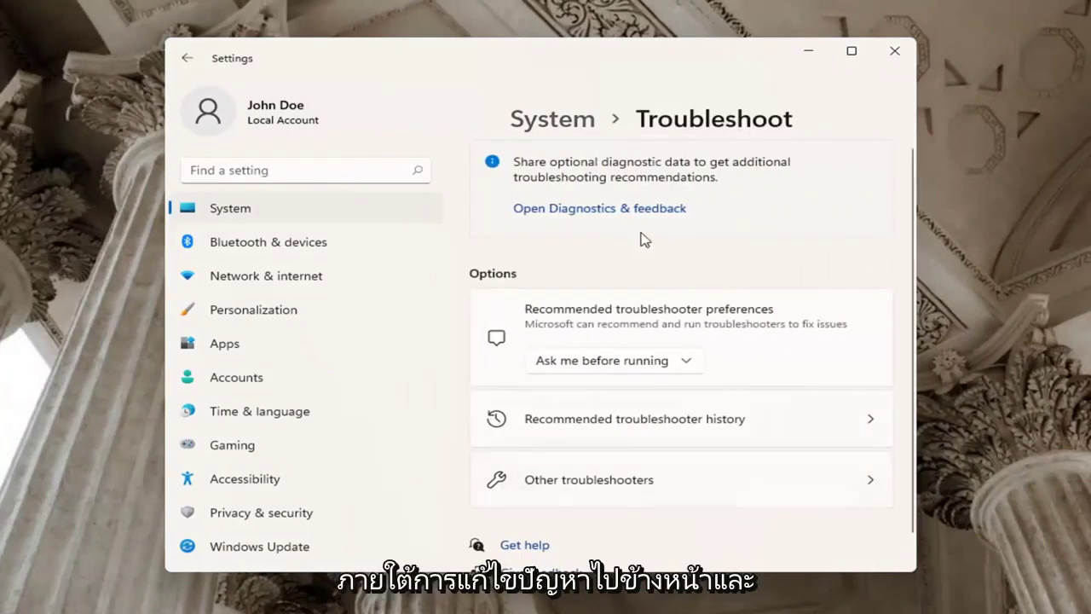
{"action": "left_click", "coordinate": [601, 487]}
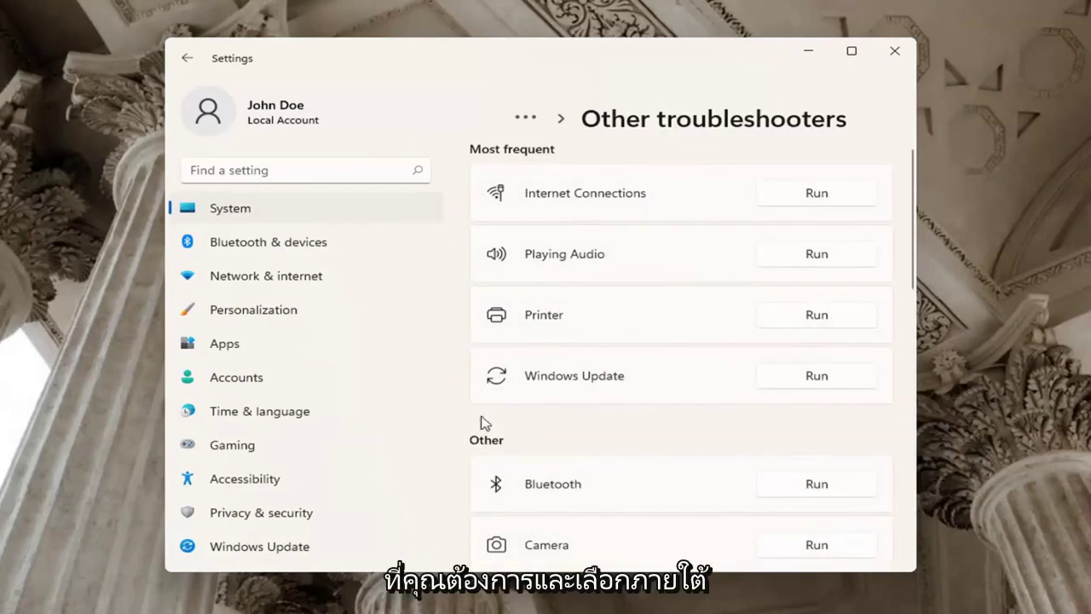
{"action": "scroll", "coordinate": [616, 411], "scroll_direction": "down", "scroll_amount": 2}
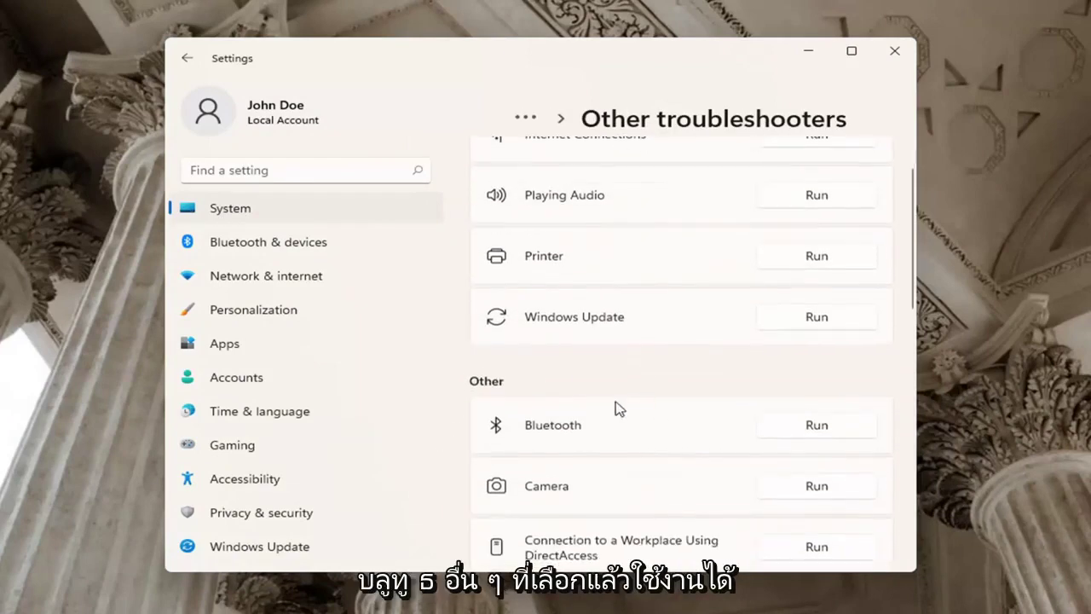
{"action": "left_click", "coordinate": [808, 419]}
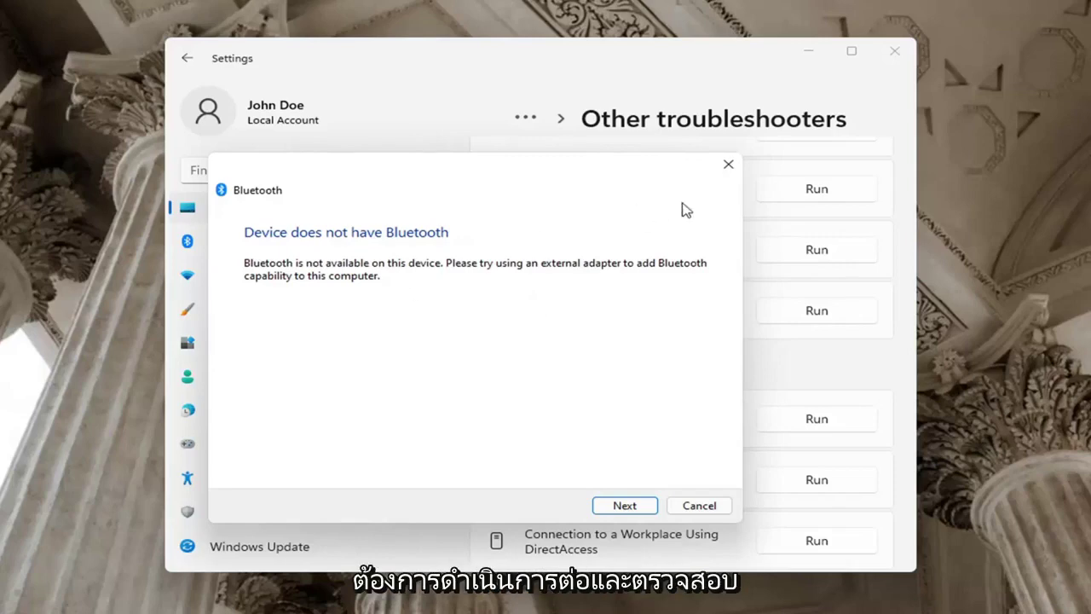
- Continue past the message that Bluetooth isn't available and close the troubleshooter report
{"action": "left_click", "coordinate": [629, 503]}
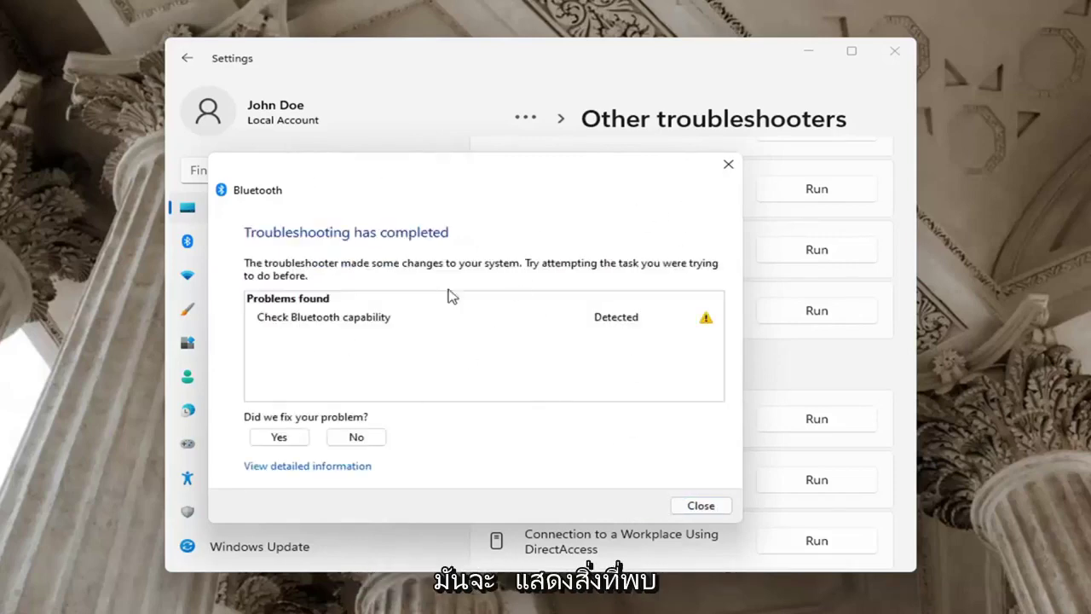
{"action": "left_click", "coordinate": [727, 166]}
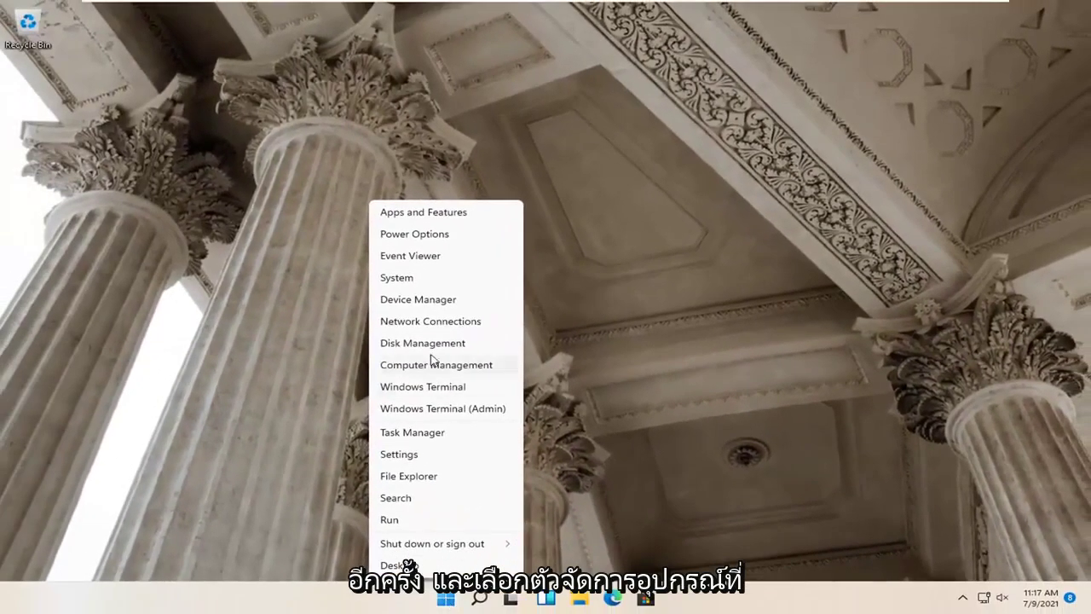
- In Device Manager, expand Batteries and inspect the Microsoft AC Adapter, then collapse Batteries and close it
{"action": "left_click", "coordinate": [419, 302]}
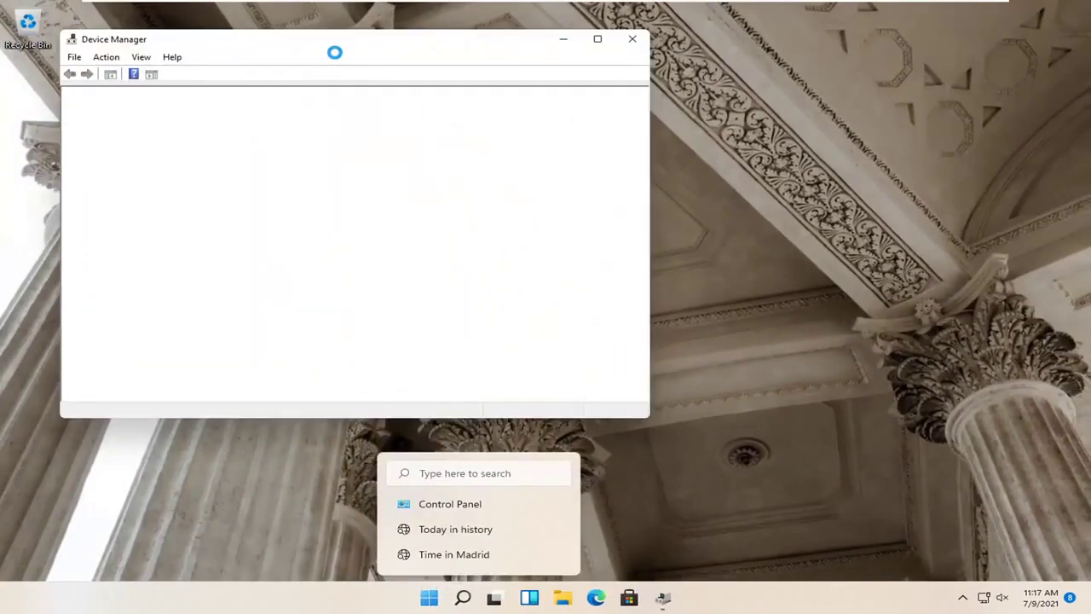
{"action": "left_click_drag", "start_coordinate": [336, 55], "coordinate": [515, 54]}
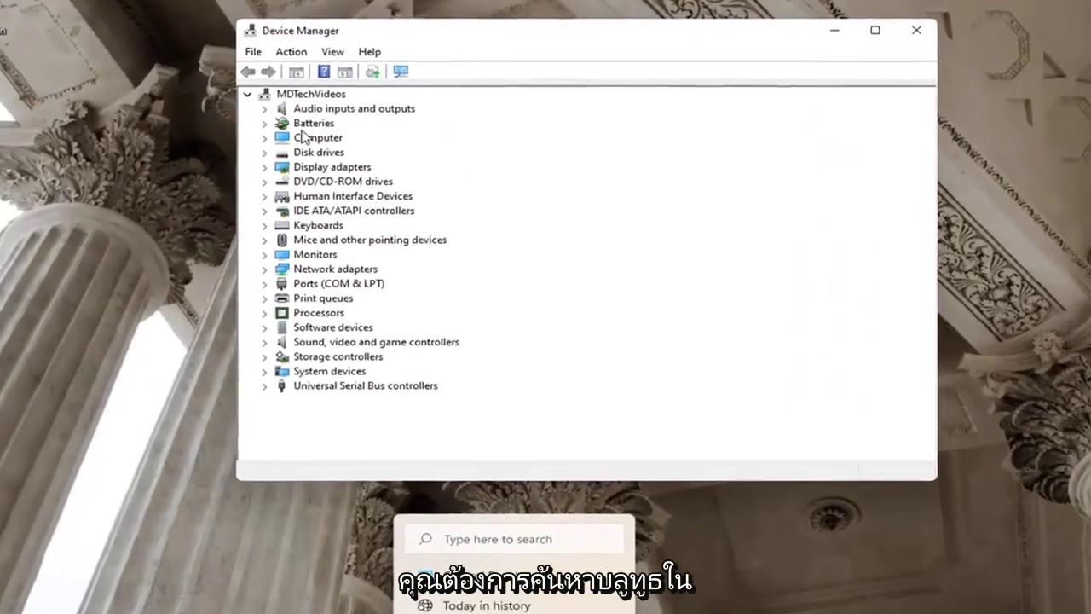
{"action": "double_click", "coordinate": [305, 125]}
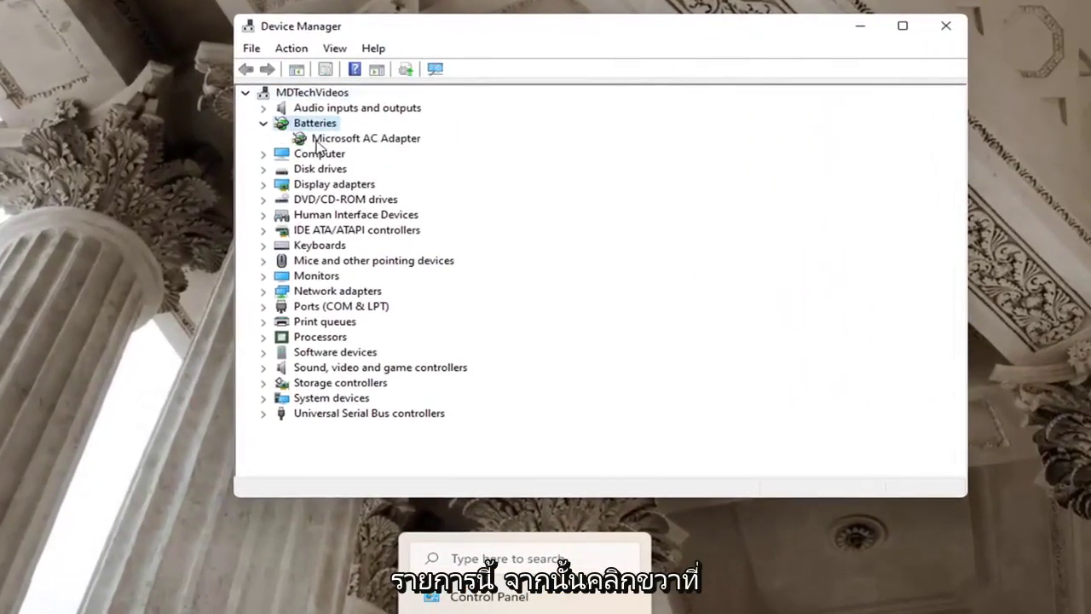
{"action": "left_click", "coordinate": [330, 140]}
{"action": "right_click", "coordinate": [330, 144]}
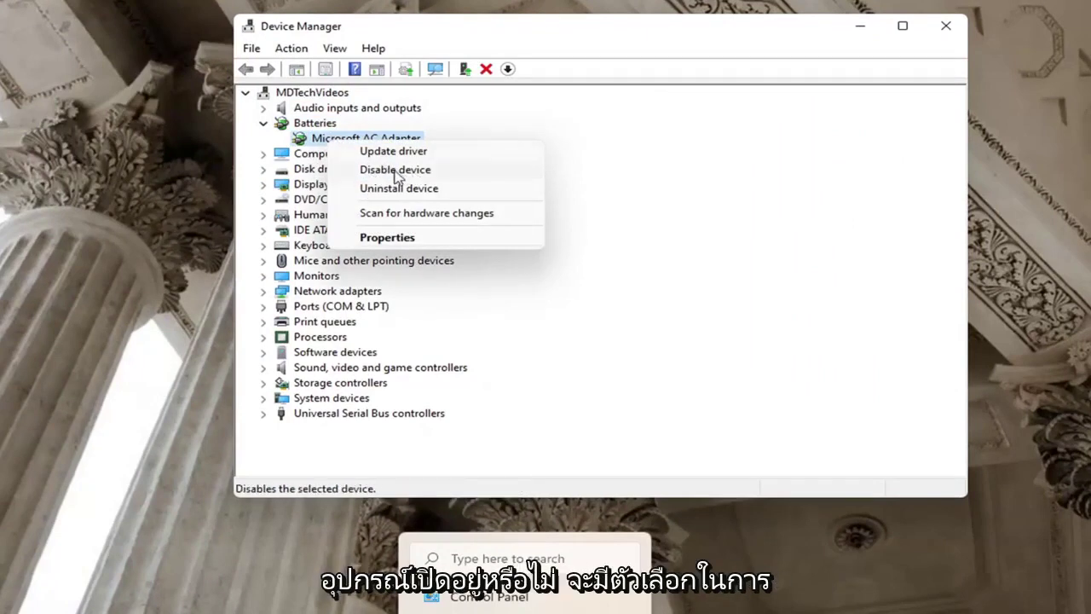
{"action": "left_click", "coordinate": [316, 141]}
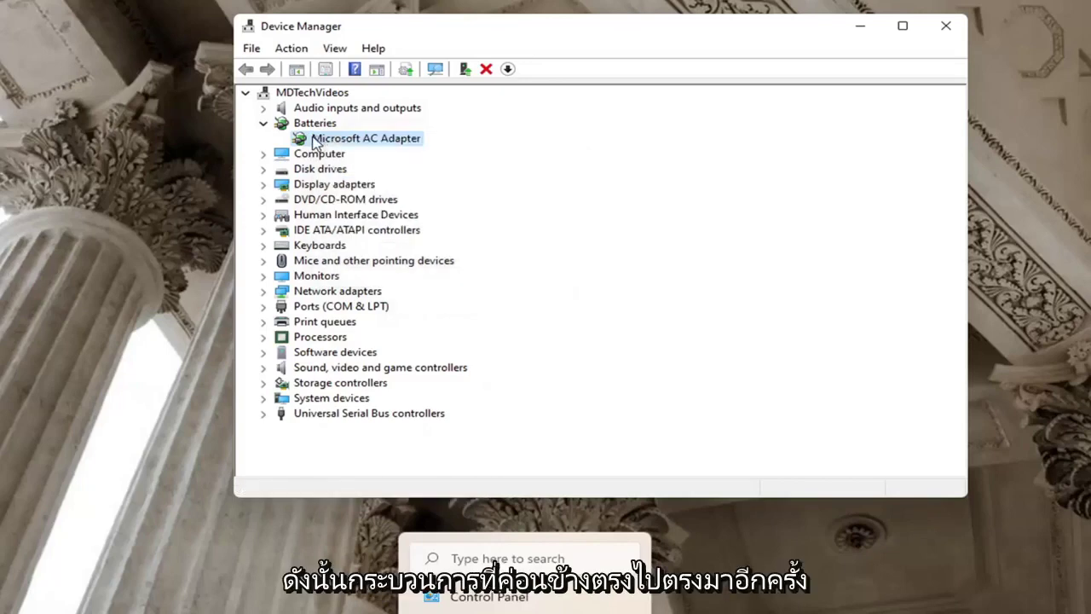
{"action": "left_click", "coordinate": [264, 123]}
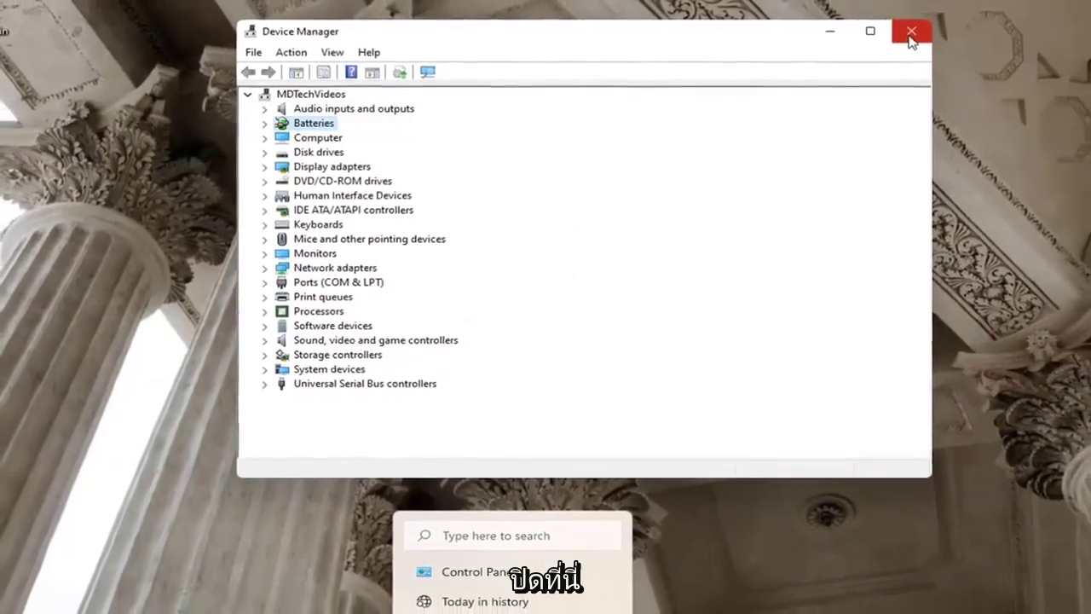
{"action": "left_click", "coordinate": [945, 26]}
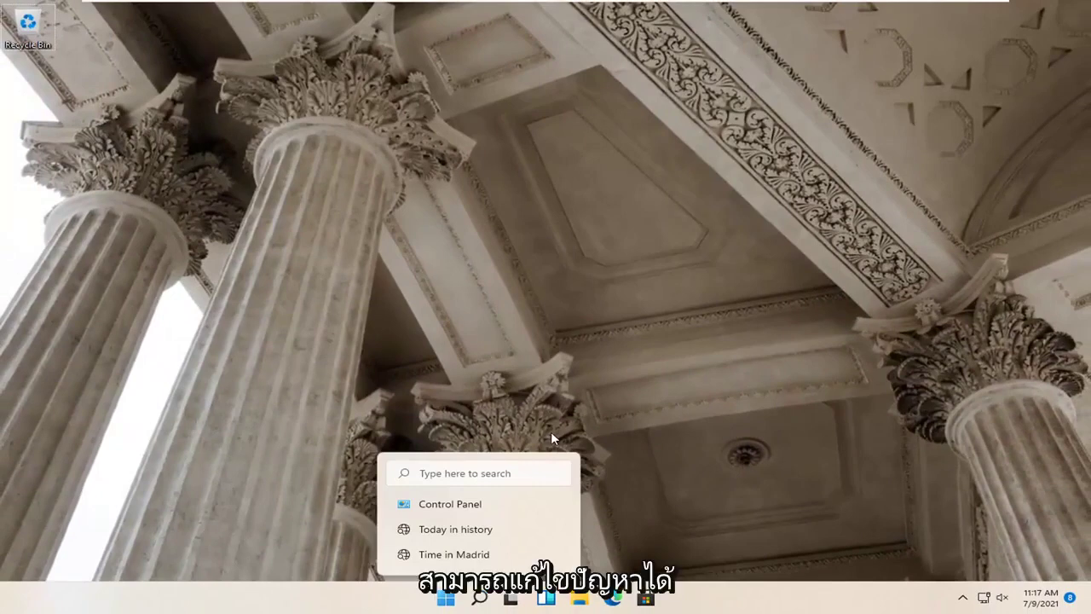
- Open Windows Settings from the Win+X quick-link menu
{"action": "left_click", "coordinate": [442, 597]}
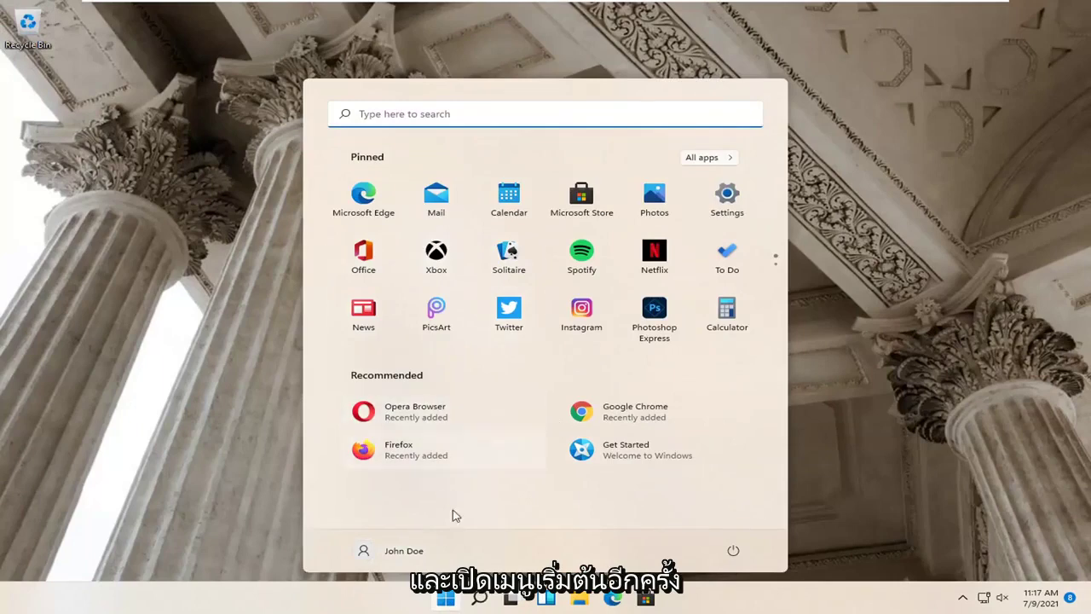
{"action": "left_click", "coordinate": [878, 324]}
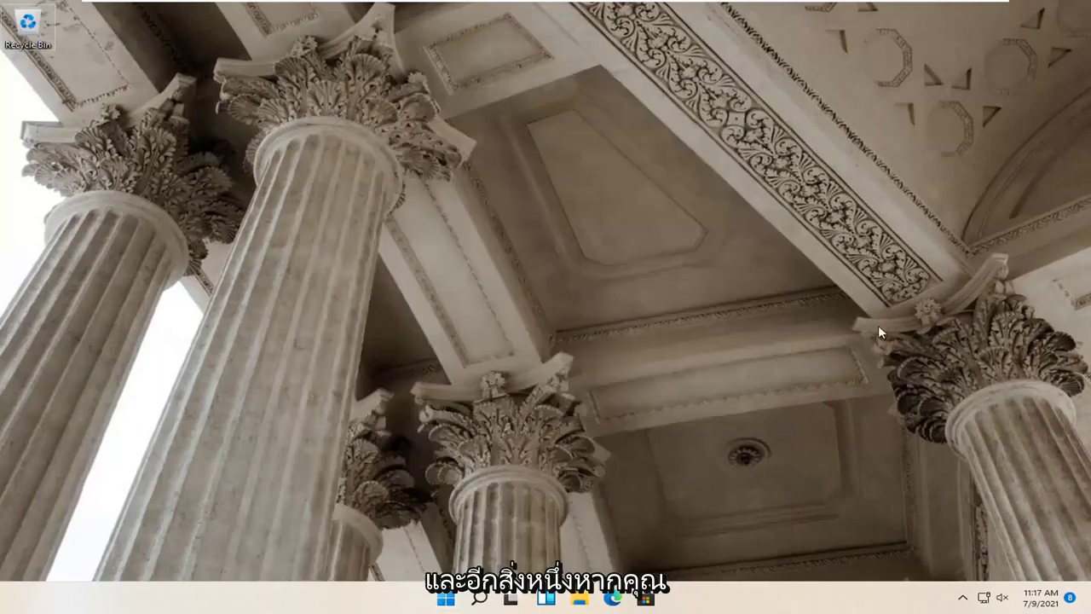
{"action": "right_click", "coordinate": [446, 598]}
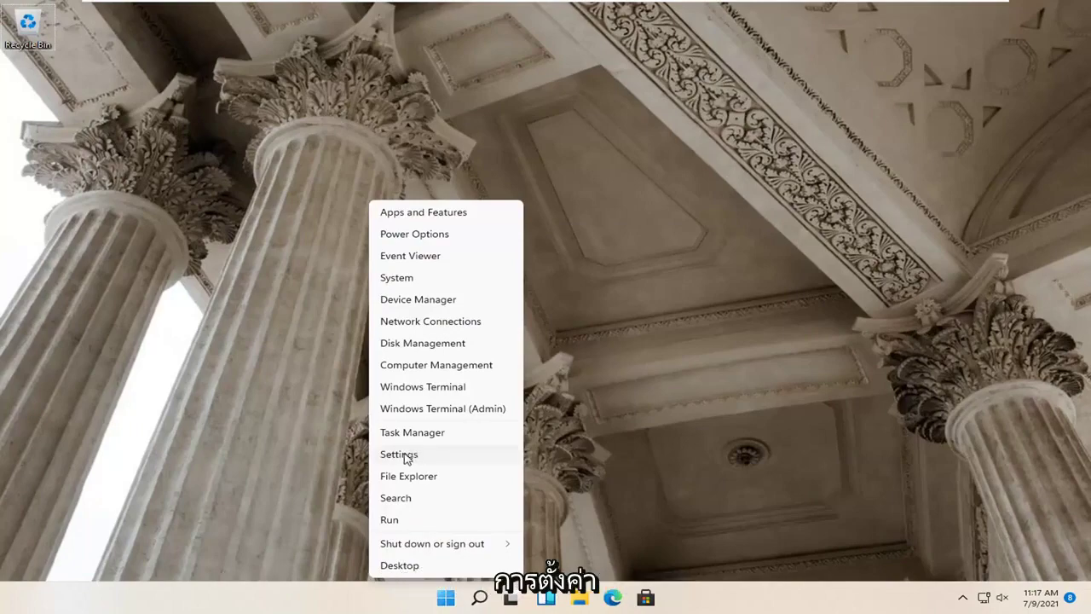
{"action": "left_click", "coordinate": [405, 455]}
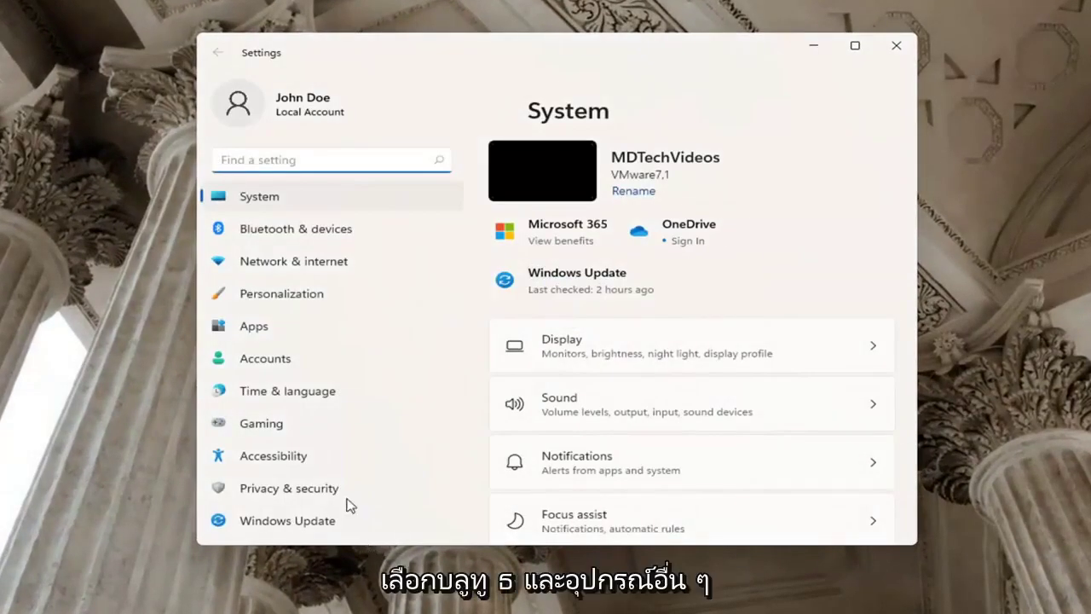
- Try adding a Bluetooth device under Bluetooth & devices, dismiss the Couldn't connect dialog, and minimize Settings
{"action": "left_click", "coordinate": [271, 230]}
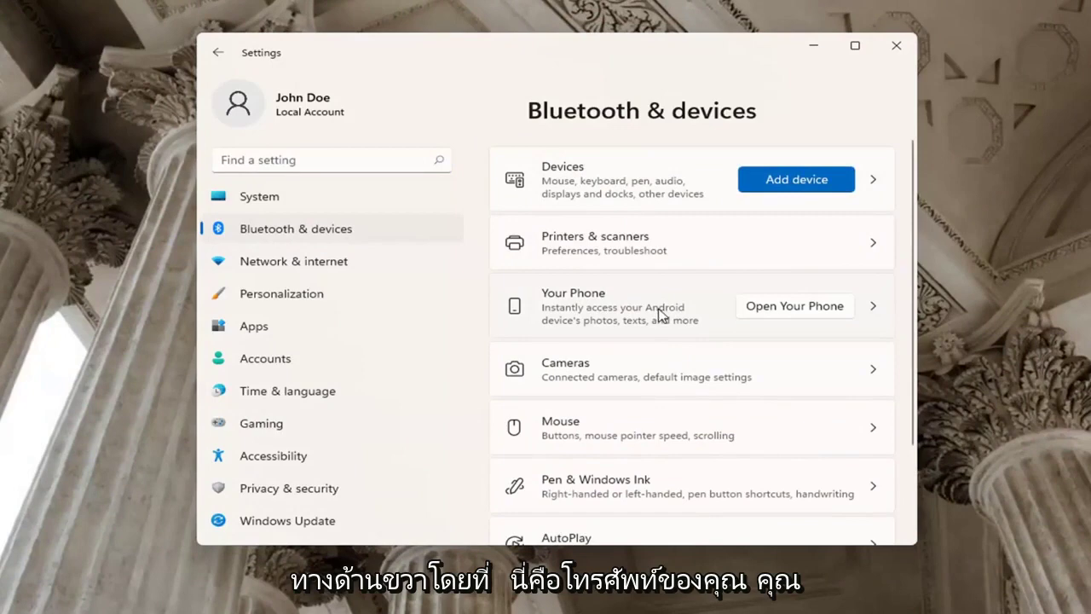
{"action": "scroll", "coordinate": [660, 315], "scroll_direction": "down", "scroll_amount": 1}
{"action": "scroll", "coordinate": [771, 248], "scroll_direction": "down", "scroll_amount": 1}
{"action": "scroll", "coordinate": [772, 248], "scroll_direction": "up", "scroll_amount": 2}
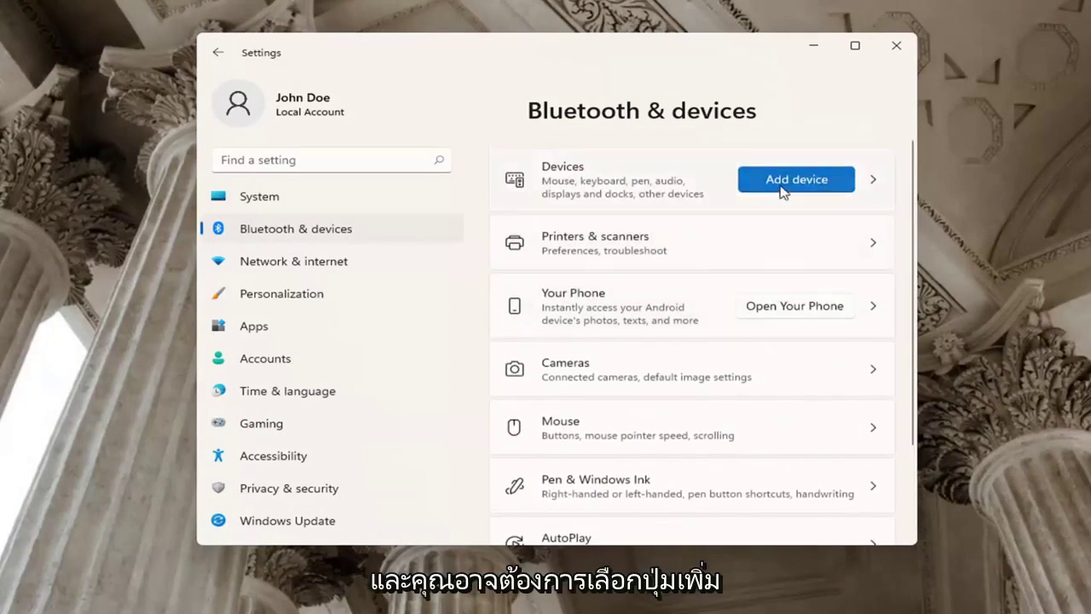
{"action": "left_click", "coordinate": [783, 183]}
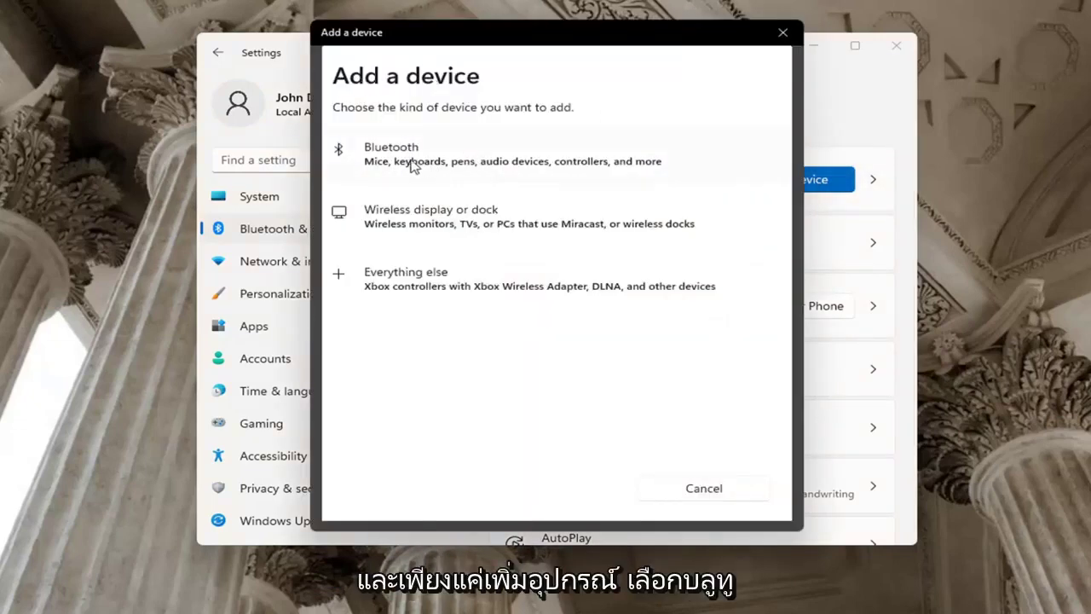
{"action": "left_click", "coordinate": [411, 166]}
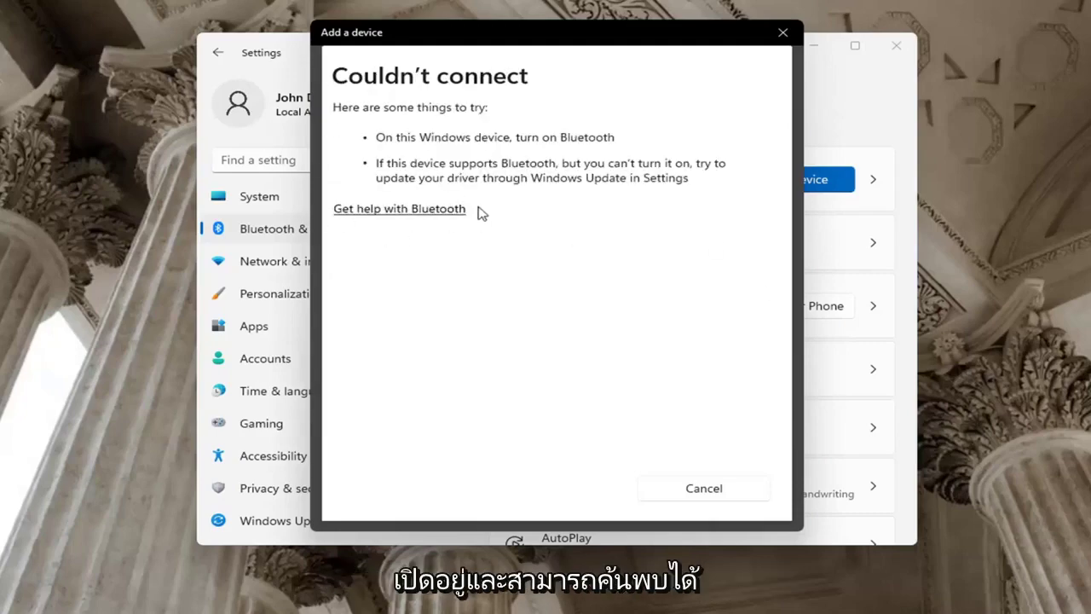
{"action": "left_click", "coordinate": [783, 32]}
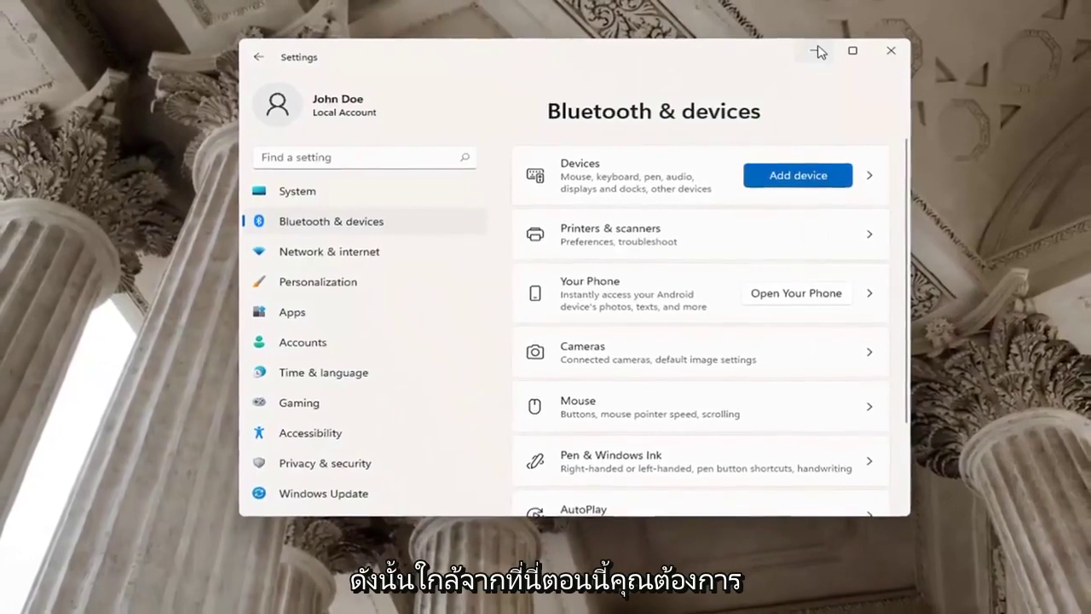
{"action": "left_click", "coordinate": [817, 52]}
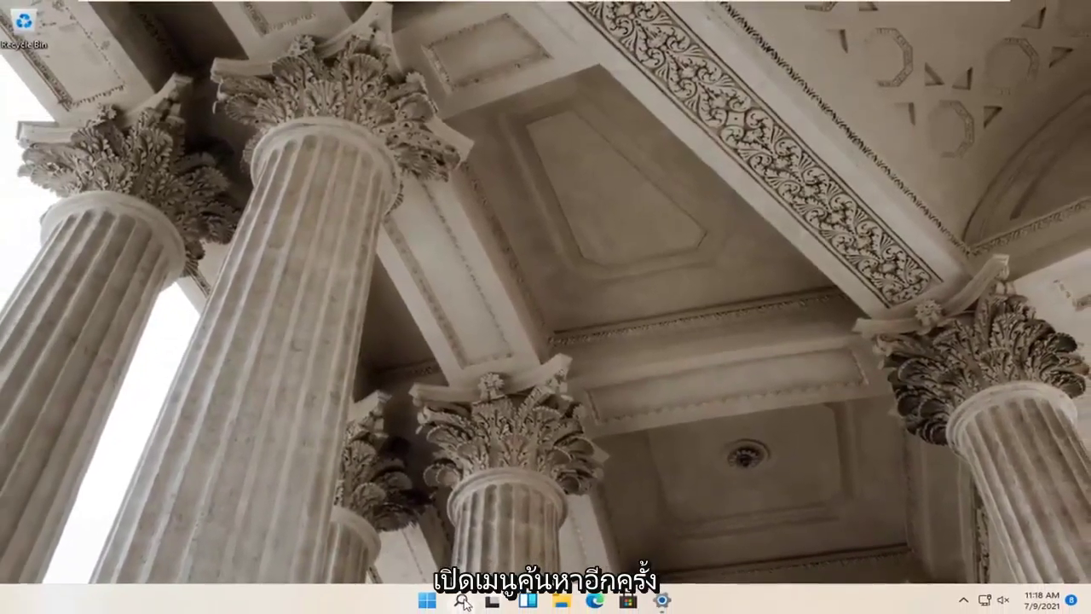
- Search for 'control panel' and launch Control Panel
{"action": "left_click", "coordinate": [463, 600]}
{"action": "type", "text": "control panel"}
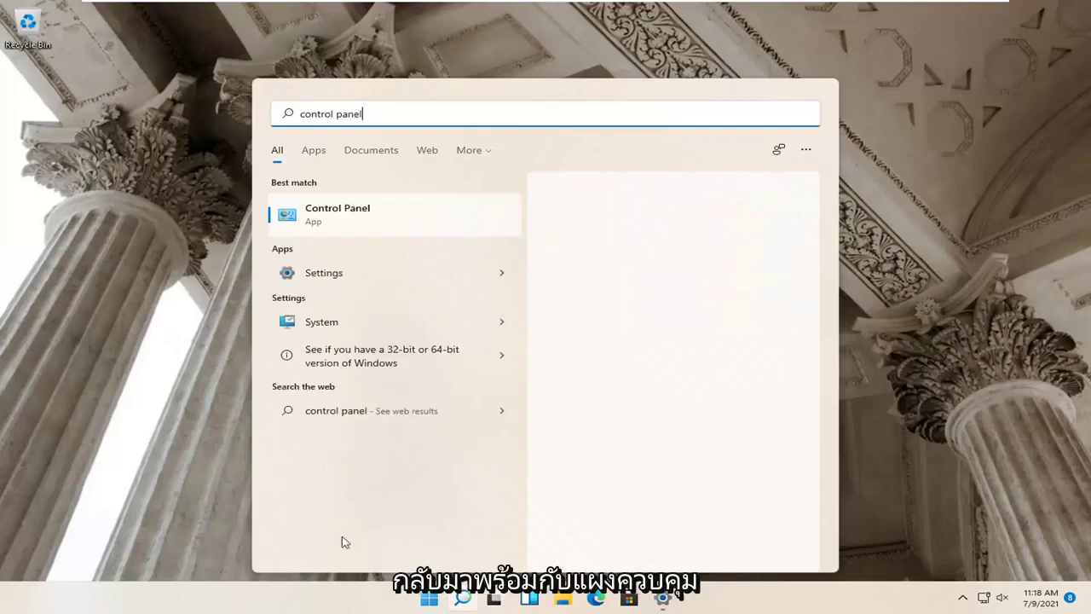
{"action": "left_click", "coordinate": [367, 216]}
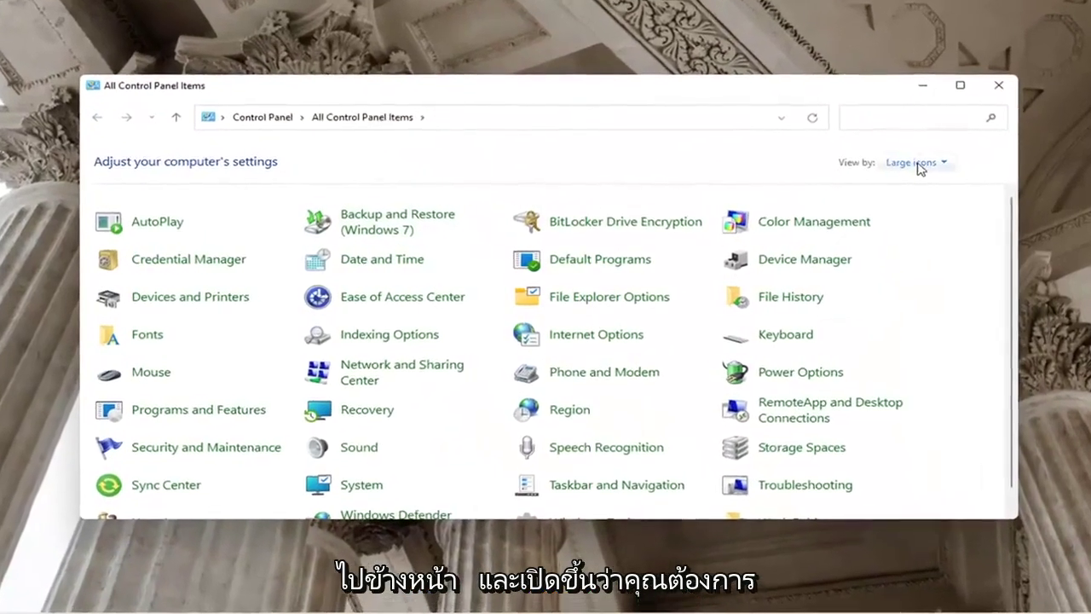
- Switch Control Panel to Category view and go to Network and Internet > Network and Sharing Center
{"action": "left_click", "coordinate": [905, 171]}
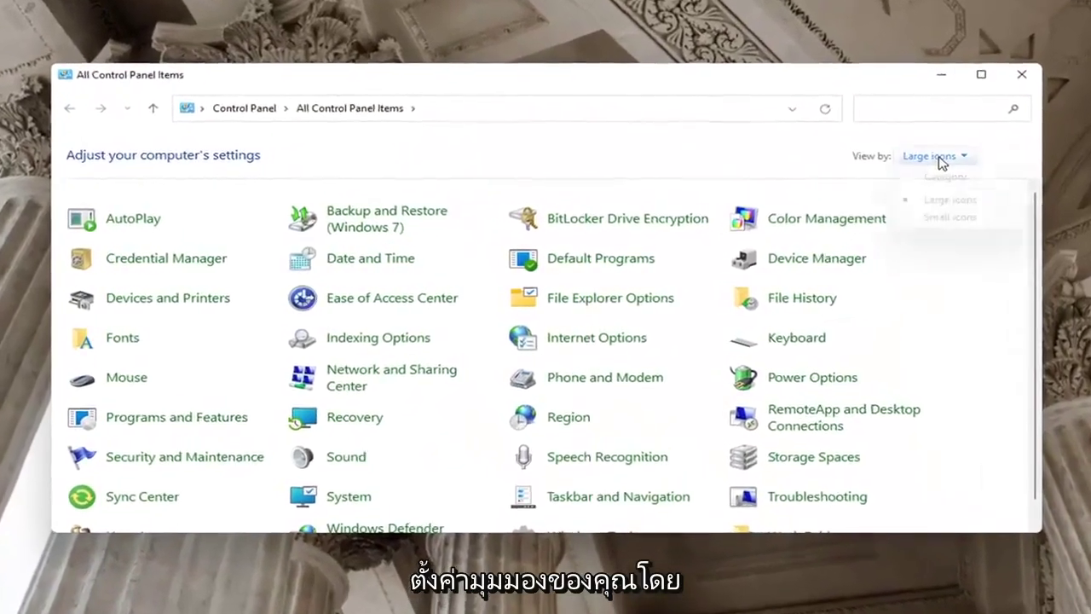
{"action": "left_click", "coordinate": [948, 177]}
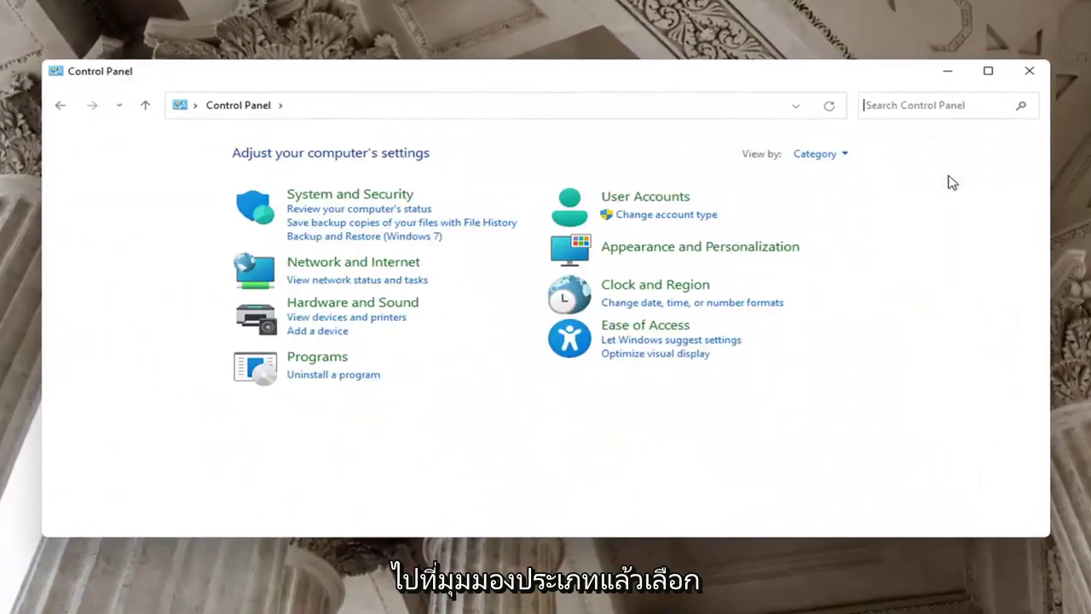
{"action": "left_click", "coordinate": [371, 267]}
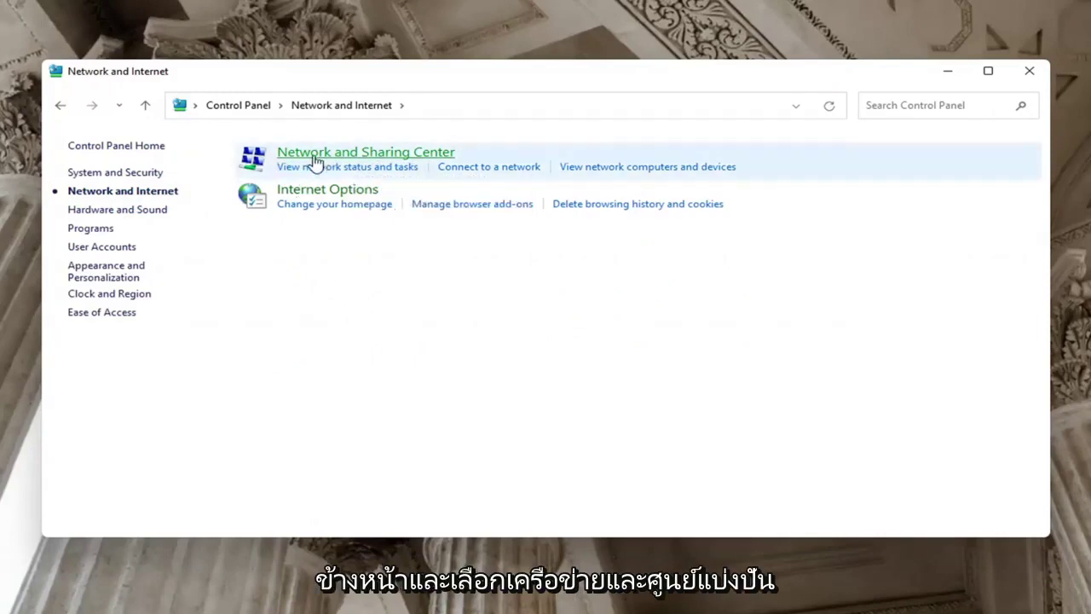
{"action": "left_click", "coordinate": [404, 152]}
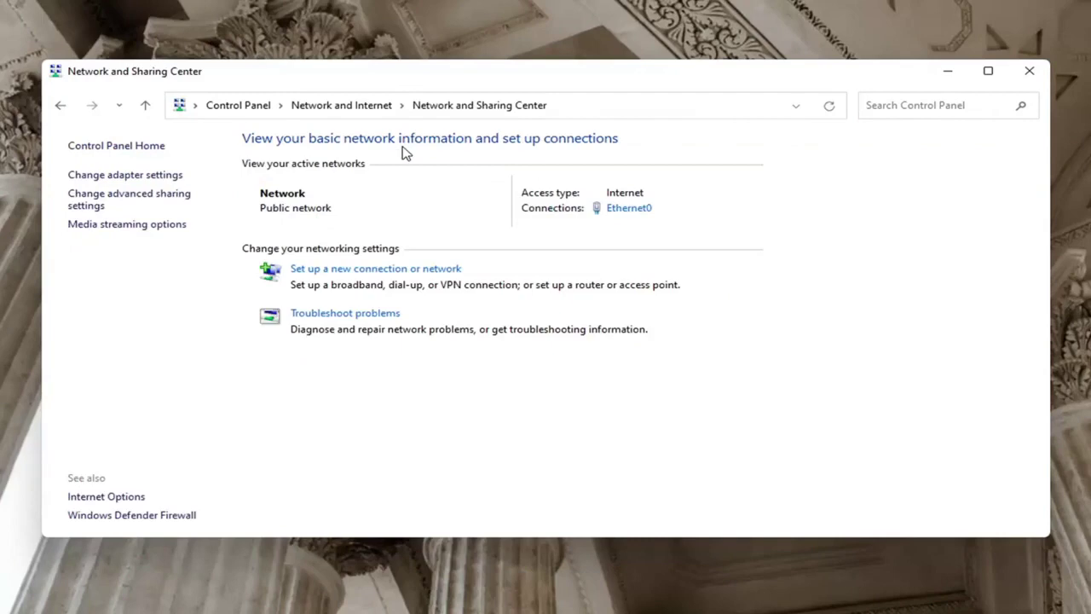
- In Advanced sharing settings, keep public discovery off and turn on file and printer sharing for Private
{"action": "left_click", "coordinate": [109, 205]}
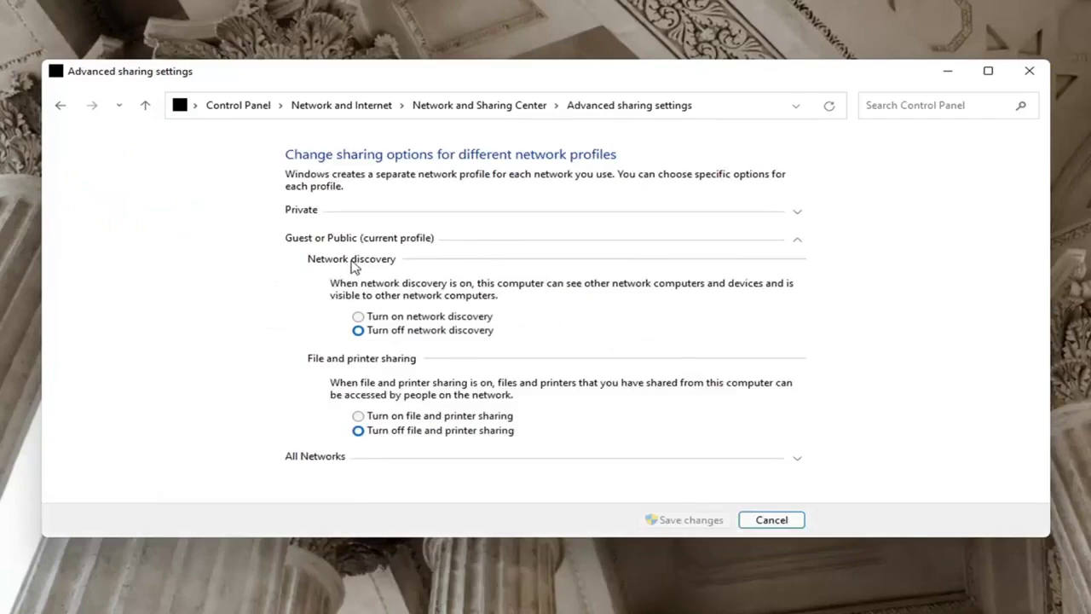
{"action": "left_click", "coordinate": [357, 317]}
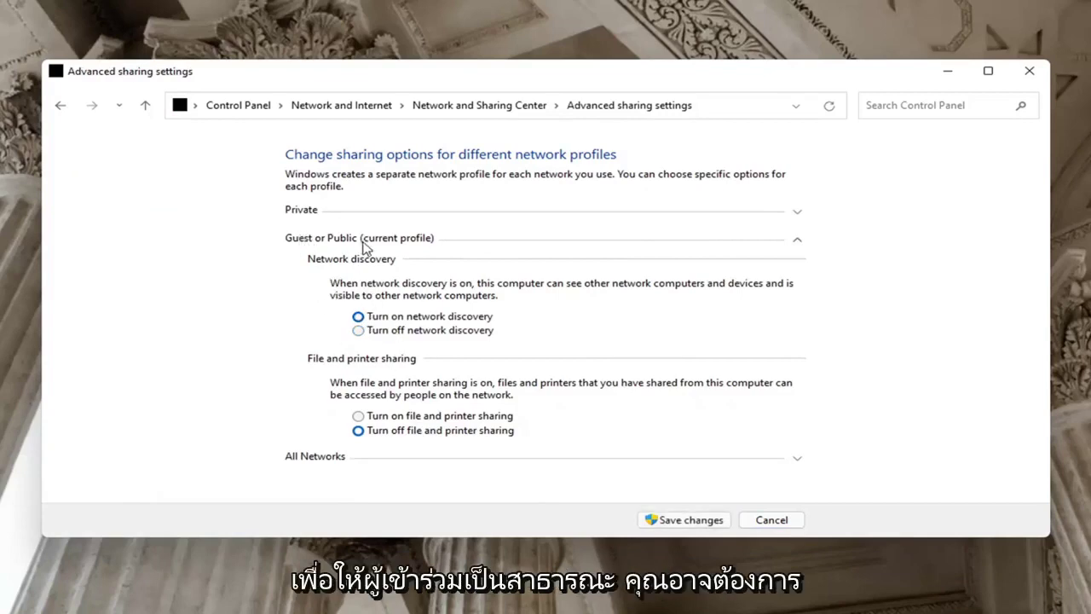
{"action": "left_click", "coordinate": [358, 331]}
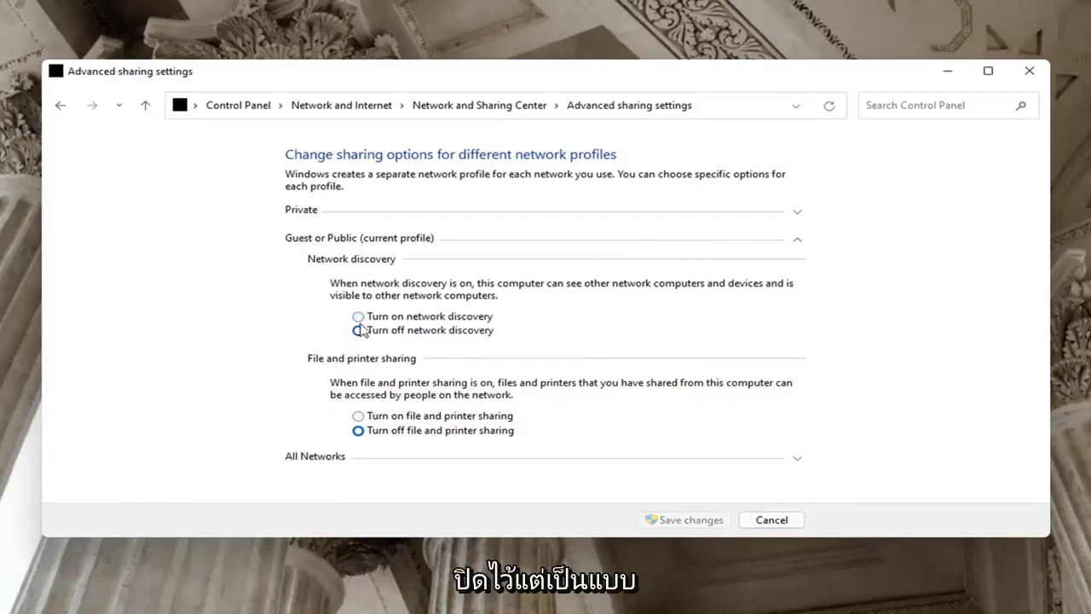
{"action": "left_click", "coordinate": [365, 213]}
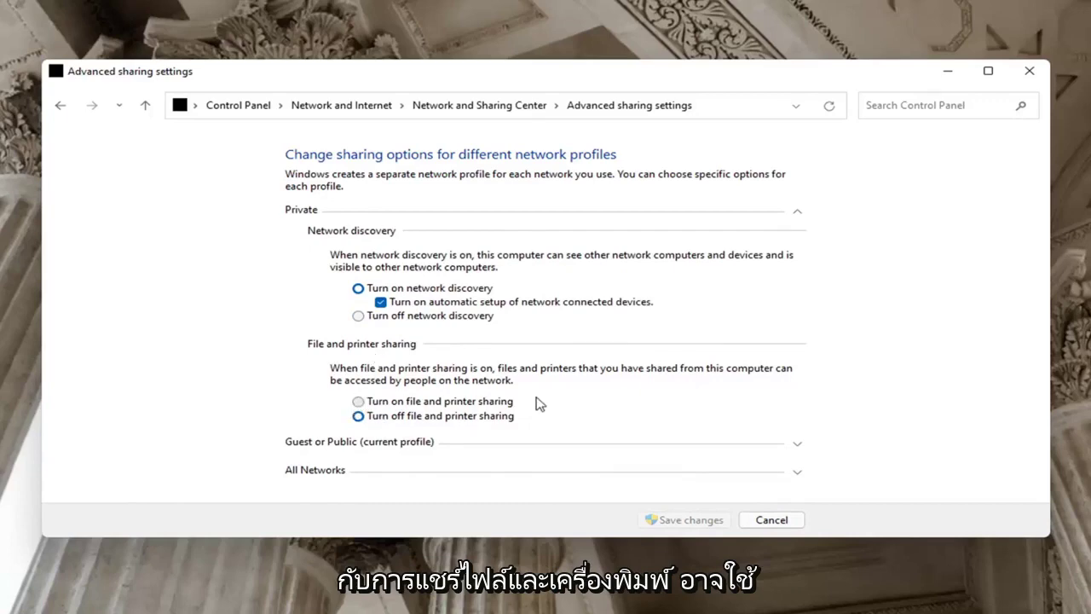
{"action": "left_click", "coordinate": [368, 403]}
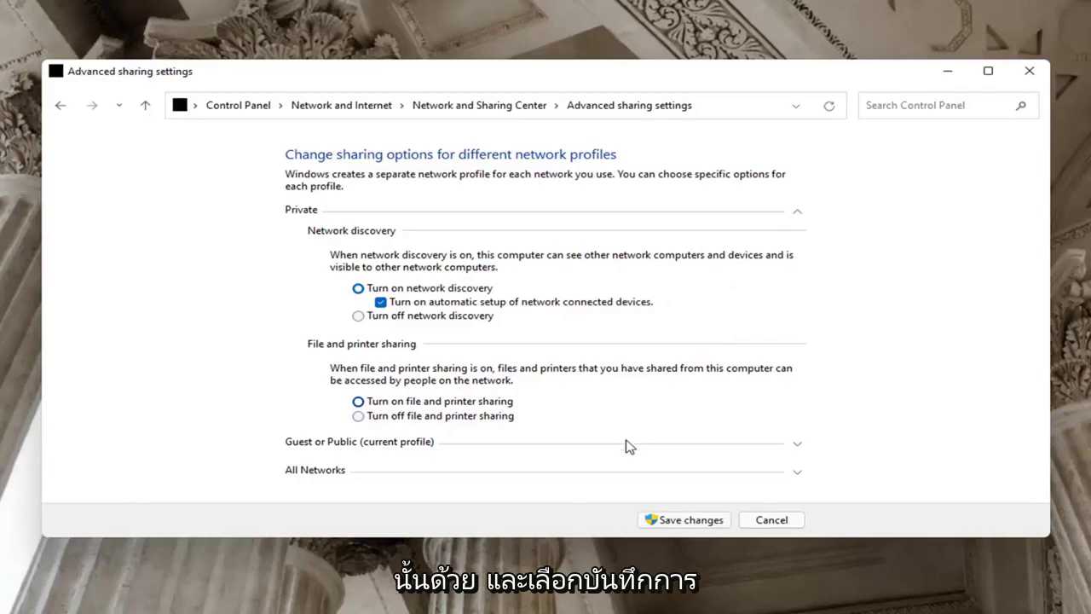